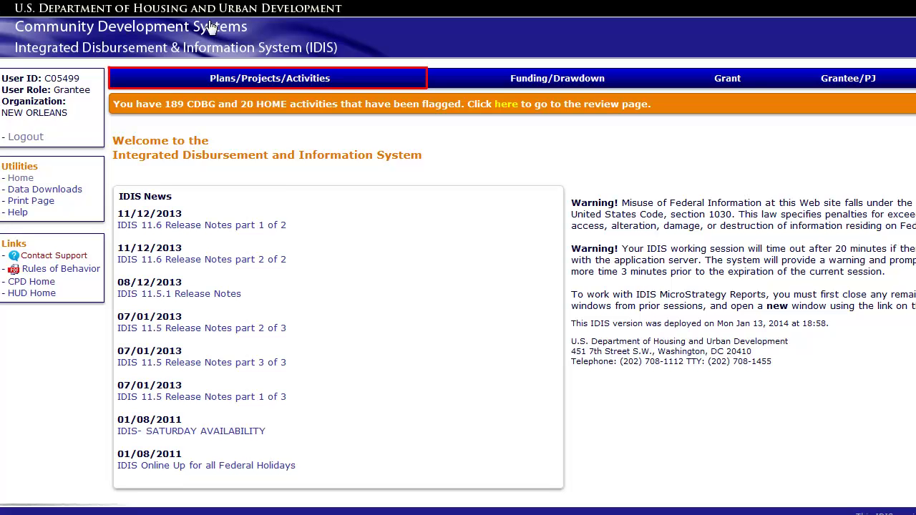
- Copy the 2014 Version A Consolidated Plan to a 2014-2018 plan named Version B, marked as a Substantial amendment
click(278, 84)
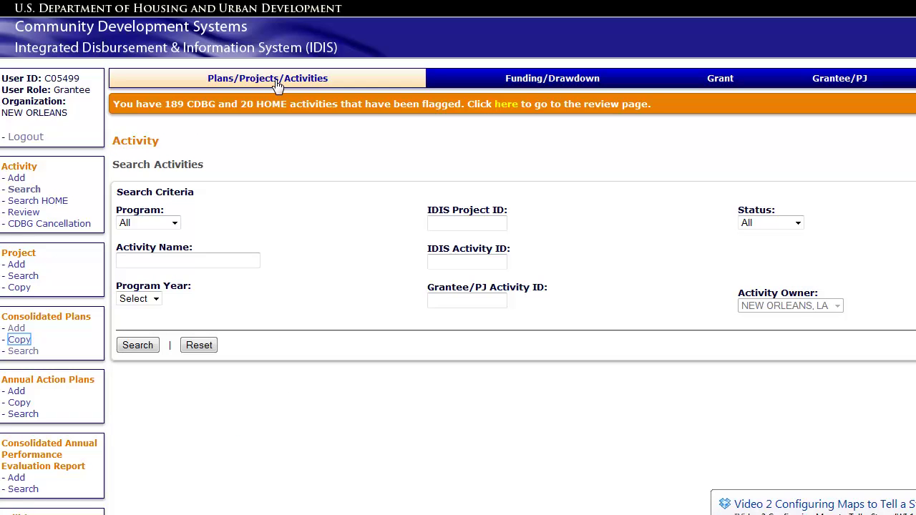
click(19, 341)
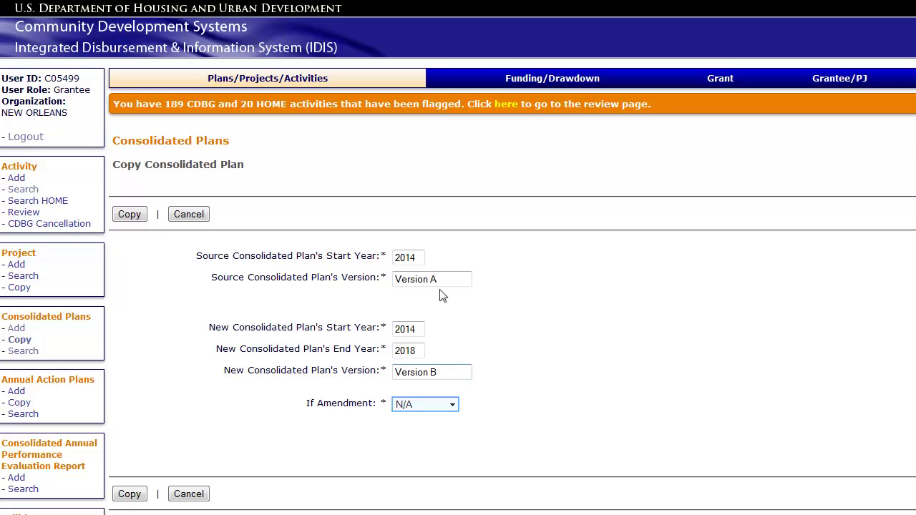
click(452, 405)
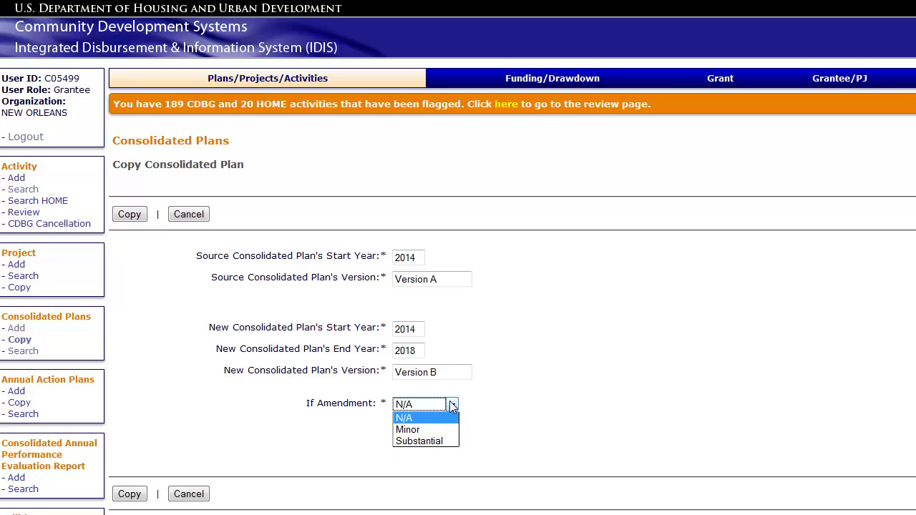
click(437, 441)
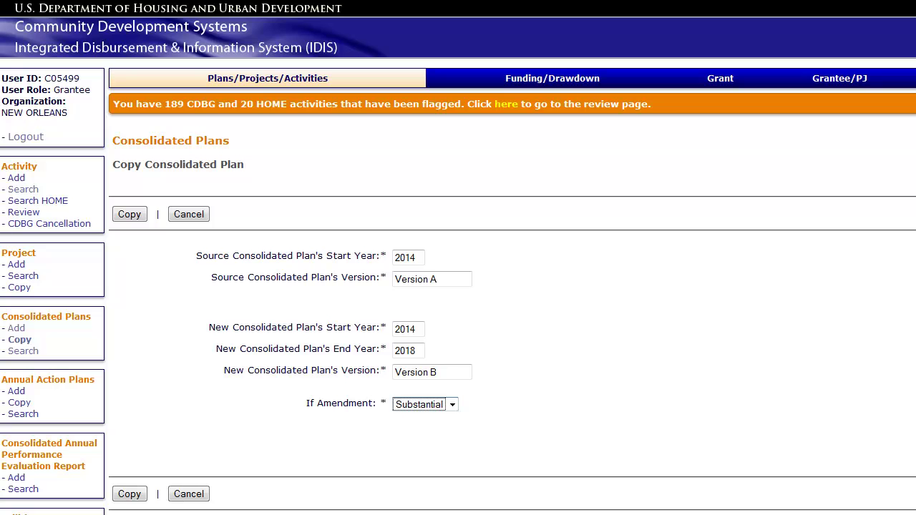
click(439, 443)
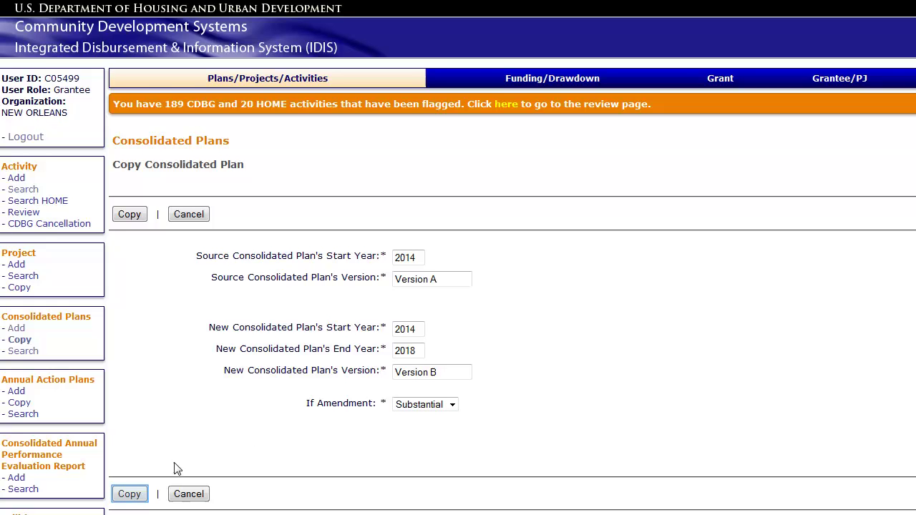
click(136, 494)
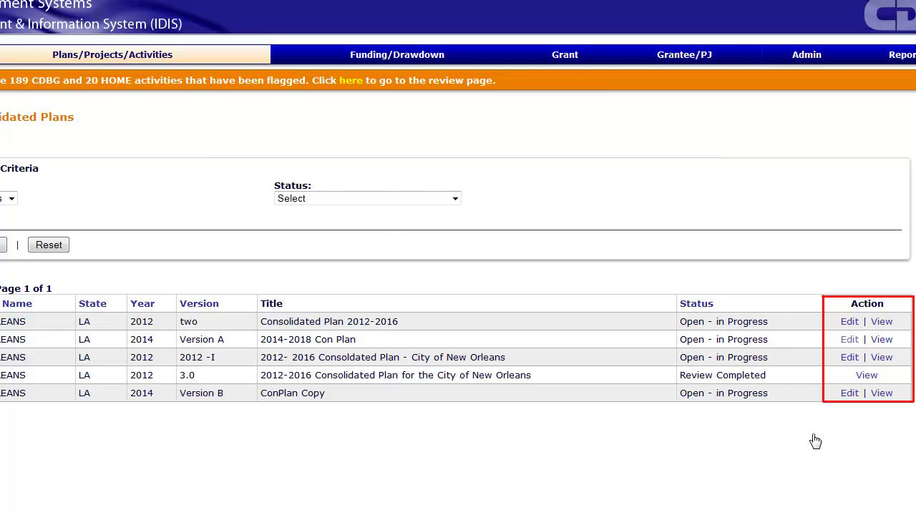
- Open the Version B Consolidated Plan's AD-25 Administration form for editing and title it "2014-2018 Con Plan Amendment"
click(850, 395)
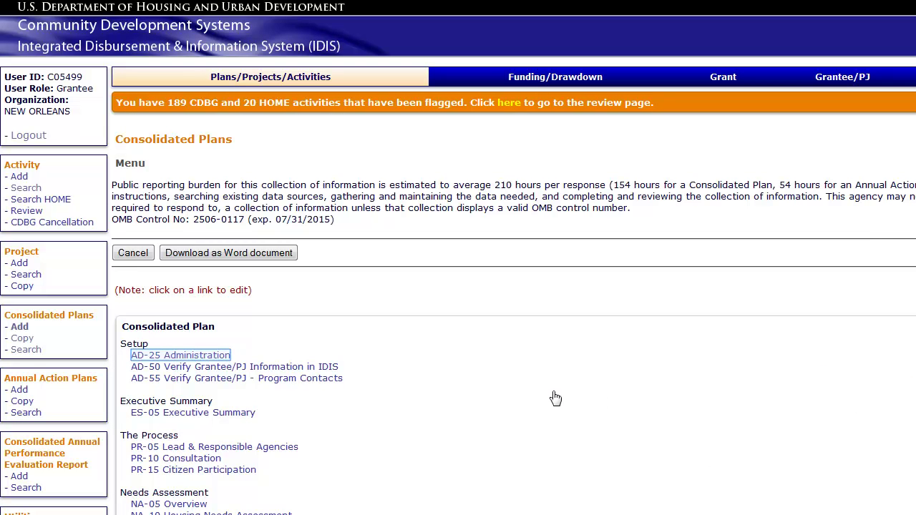
click(211, 358)
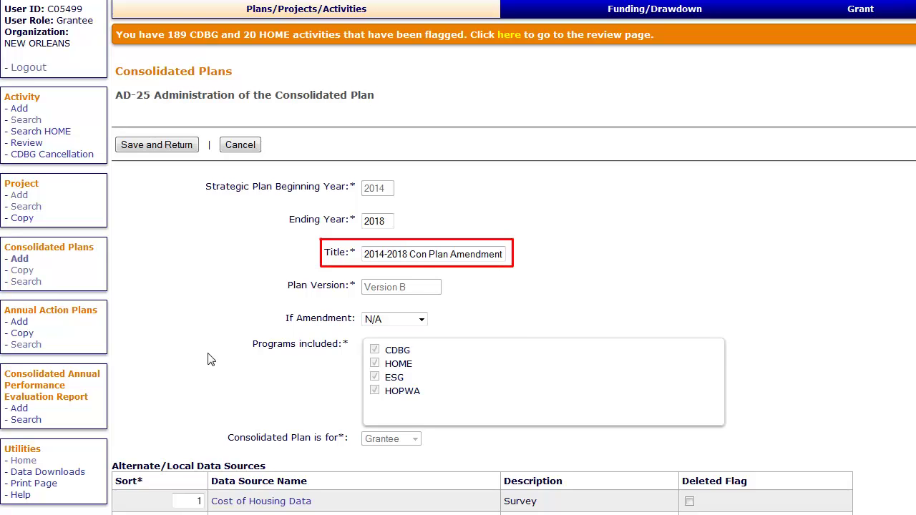
key(Tab)
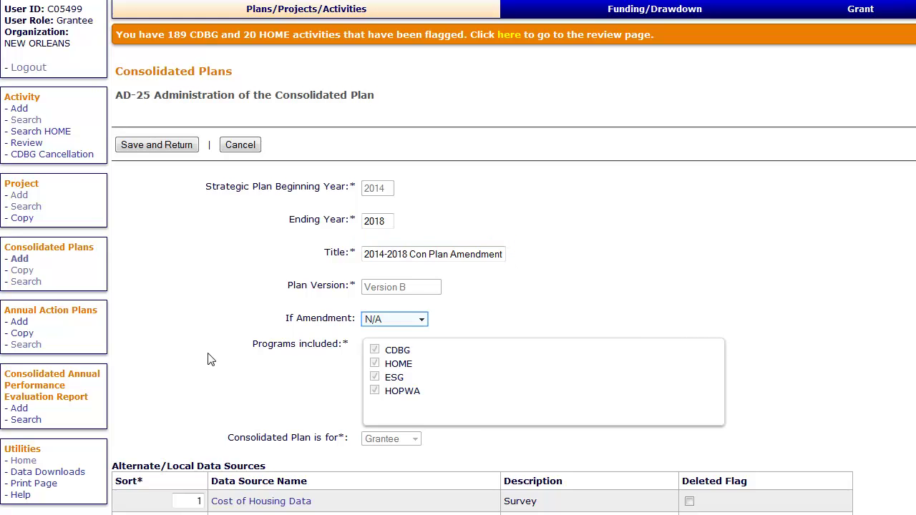
- Mark the plan as a Substantial amendment, explaining that a higher than expected CDBG allocation for Program Year 2015 will fund a new youth employment program
click(367, 349)
click(422, 320)
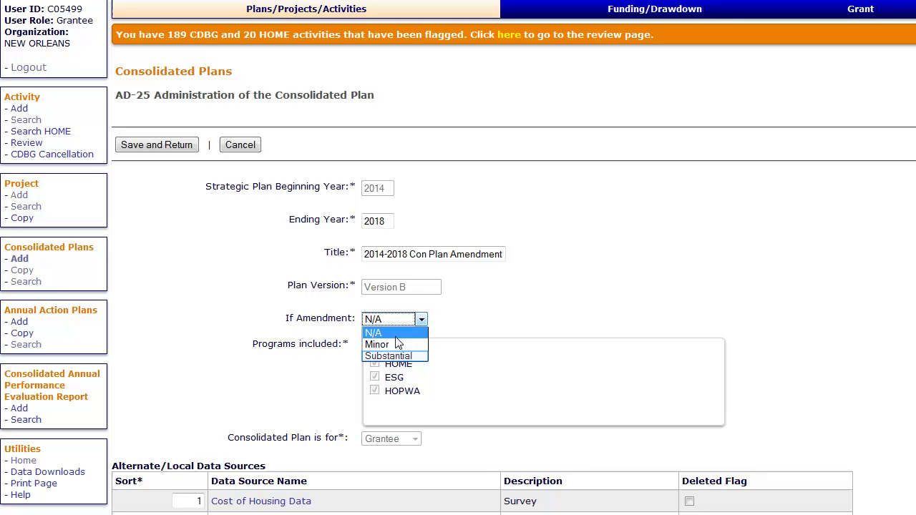
click(394, 355)
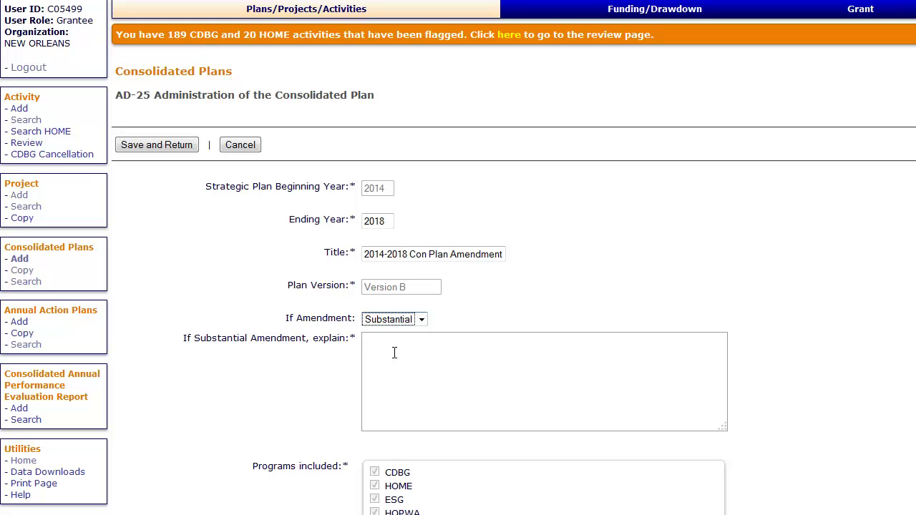
click(394, 353)
key(ctrl+v)
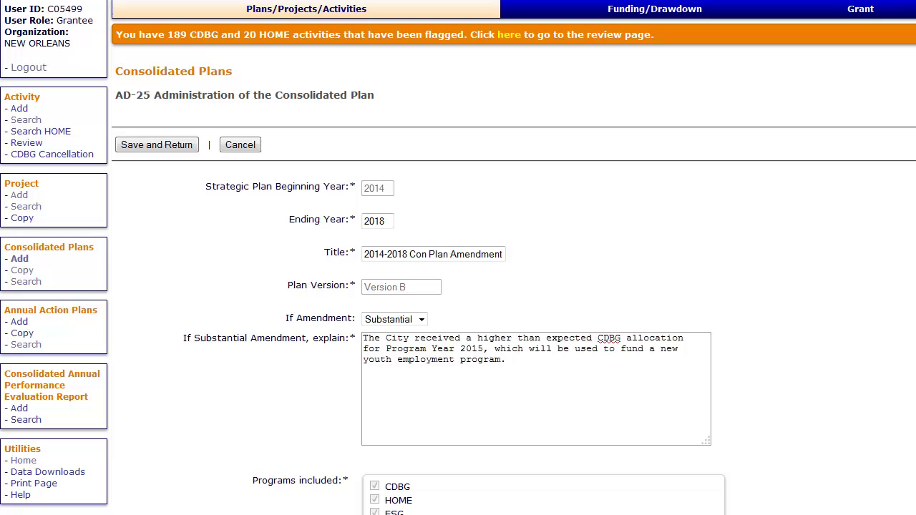
- Set the Consolidated Plan's status to Submitted for Review and save the form
scroll(395, 358, down, 15)
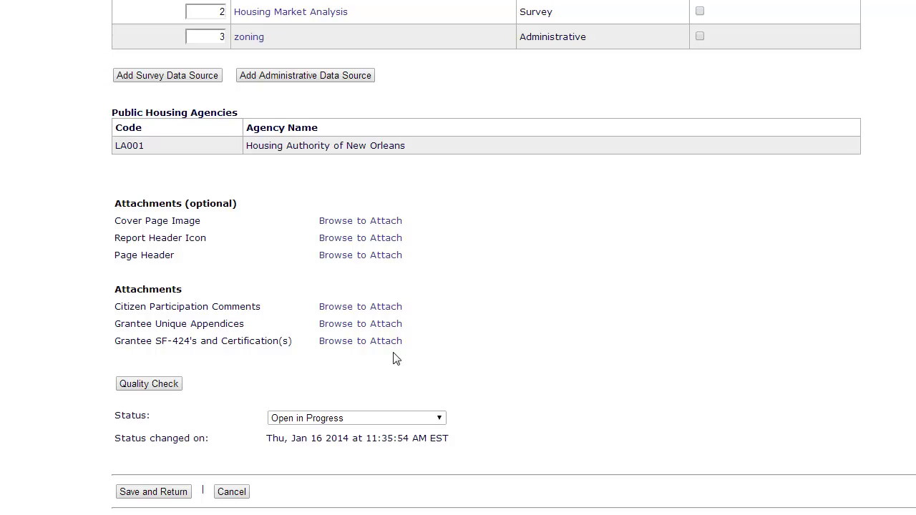
key(Tab)
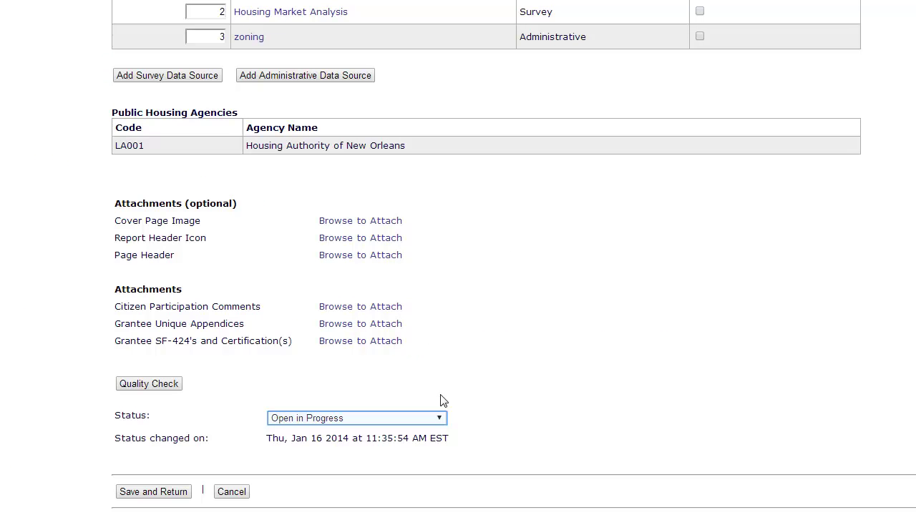
click(441, 418)
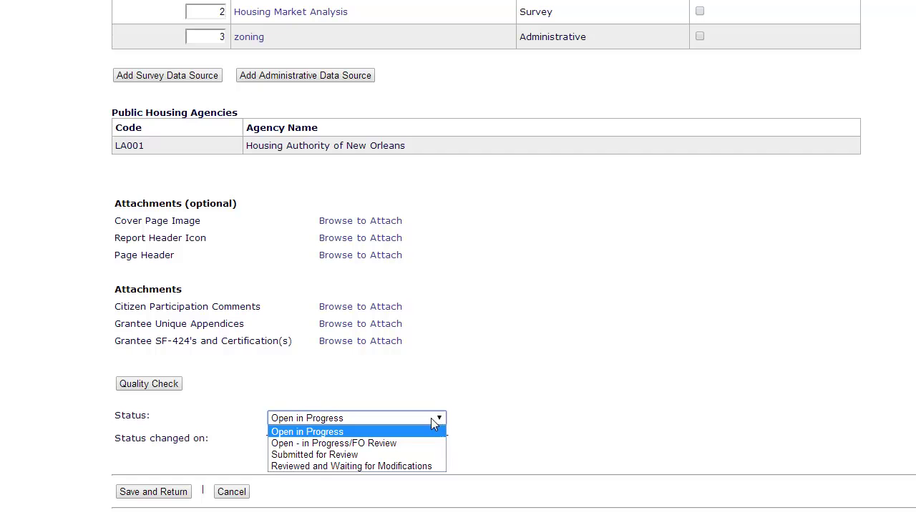
click(420, 455)
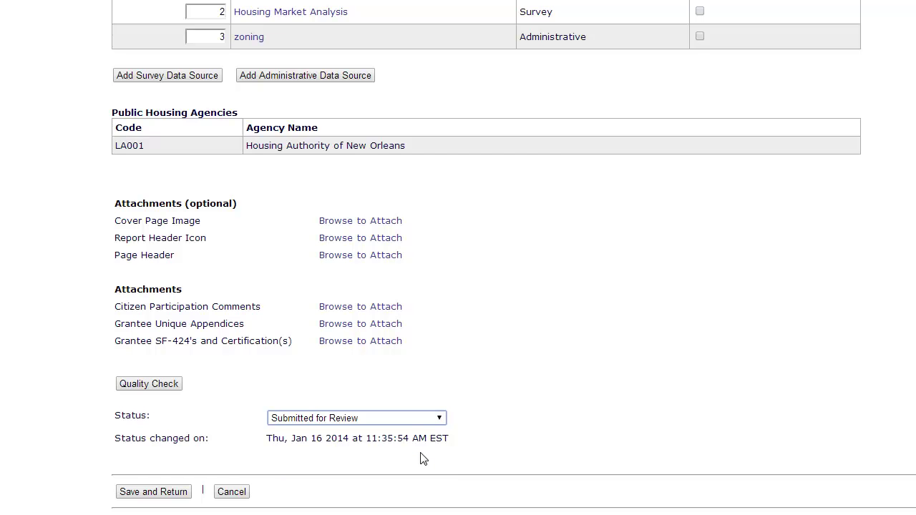
key(Tab)
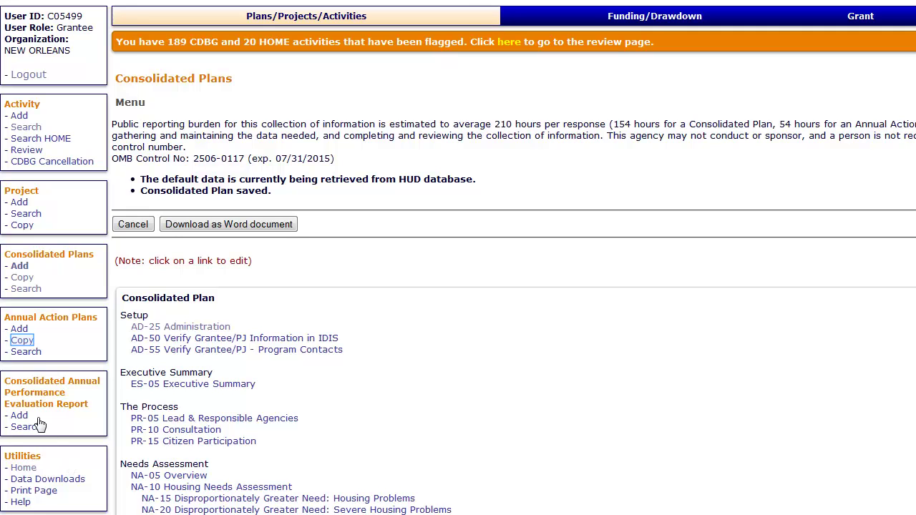
- Copy the 2015 Version A Annual Action Plan to a 2015 plan named Version B, marked as a Substantial amendment
click(23, 342)
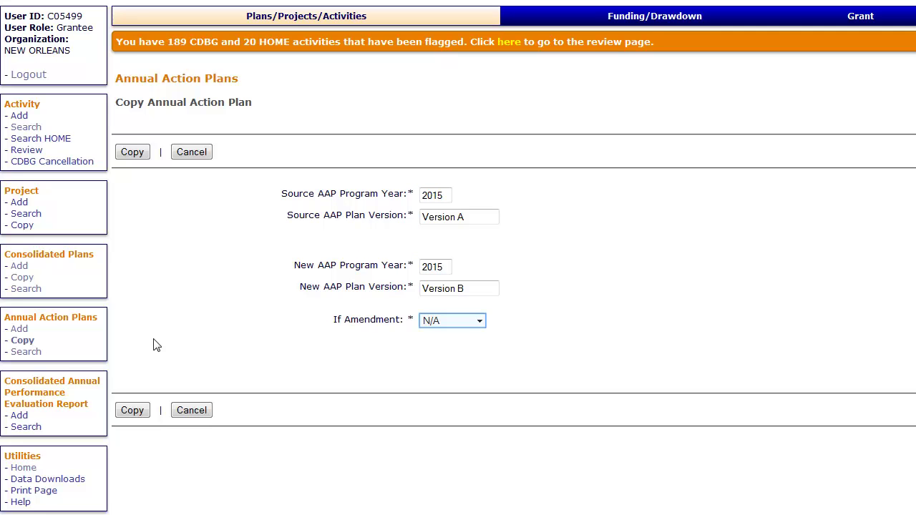
click(478, 322)
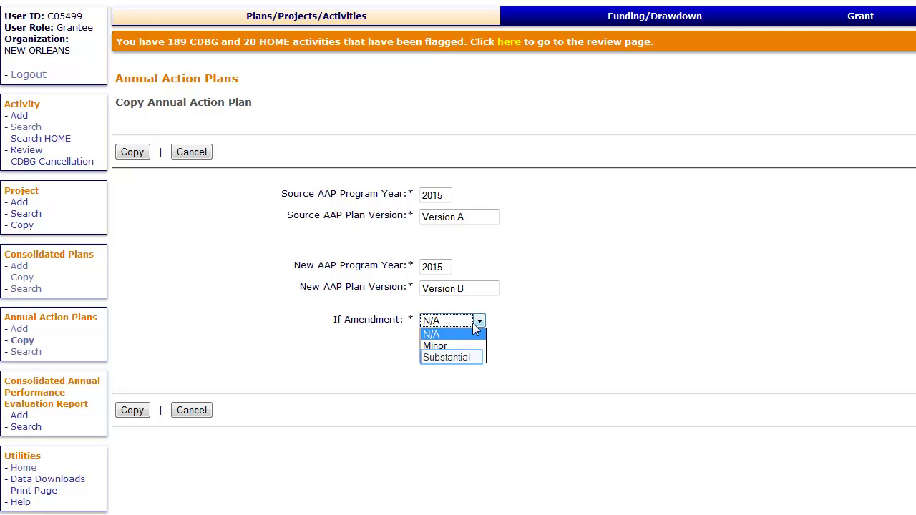
click(473, 360)
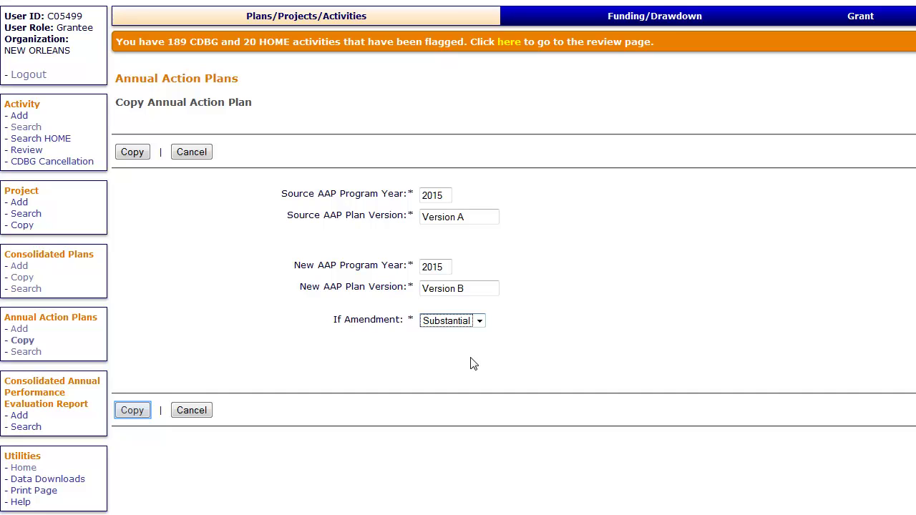
click(133, 410)
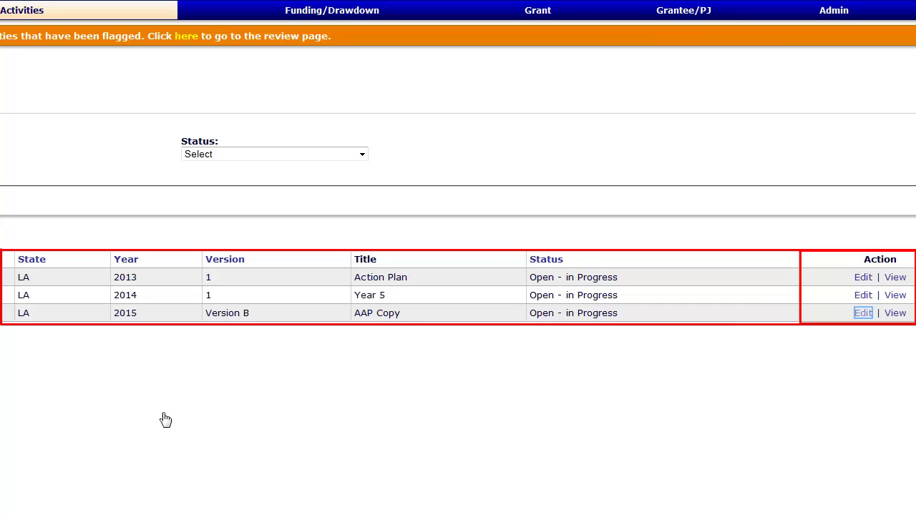
- In the 2015 Version B action plan's AD-26 Administration form, enter the title "2015 Action Plan Amendment" and set the amendment type to Substantial
click(862, 313)
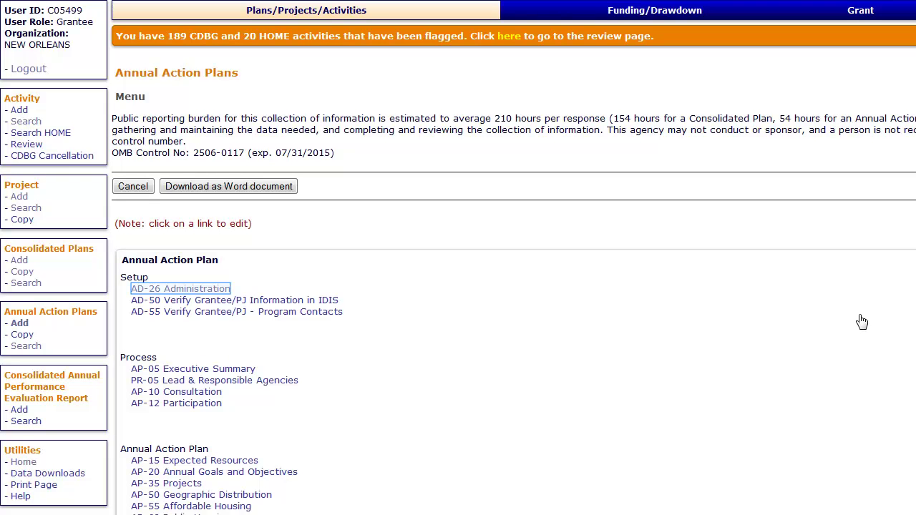
click(208, 289)
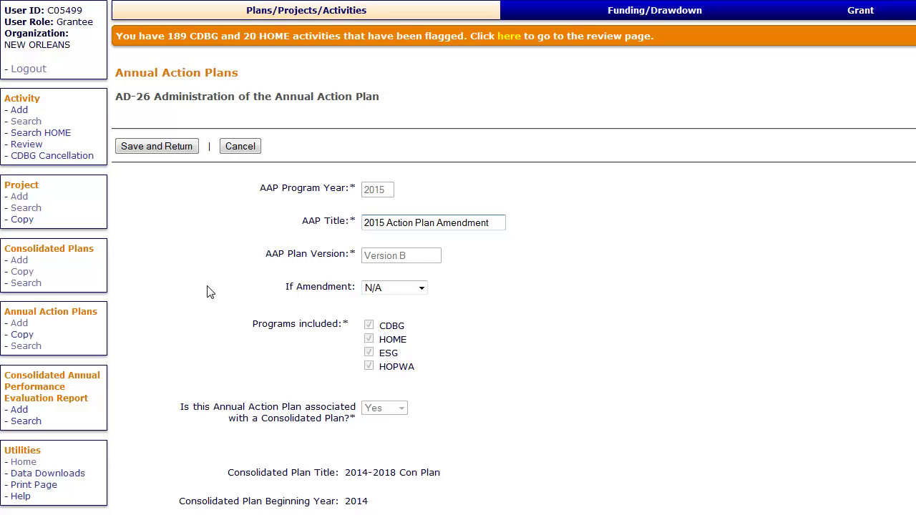
key(Tab)
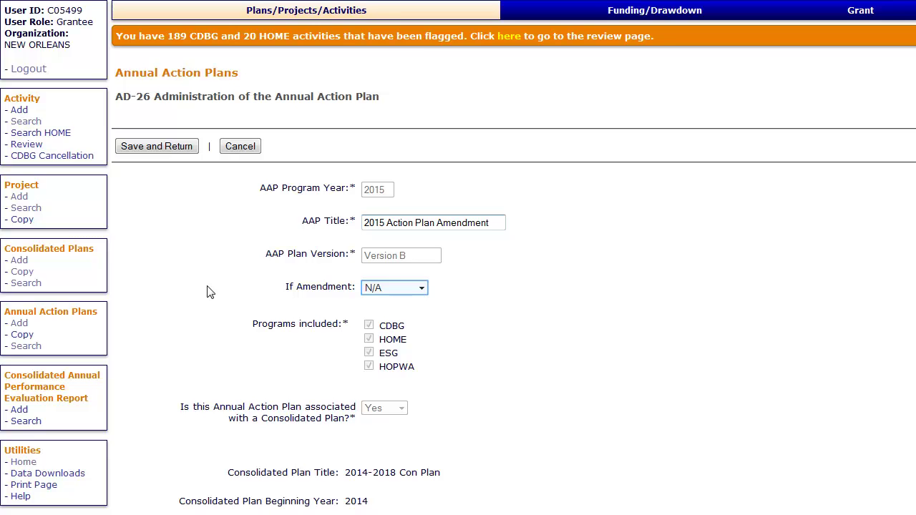
click(422, 289)
click(410, 323)
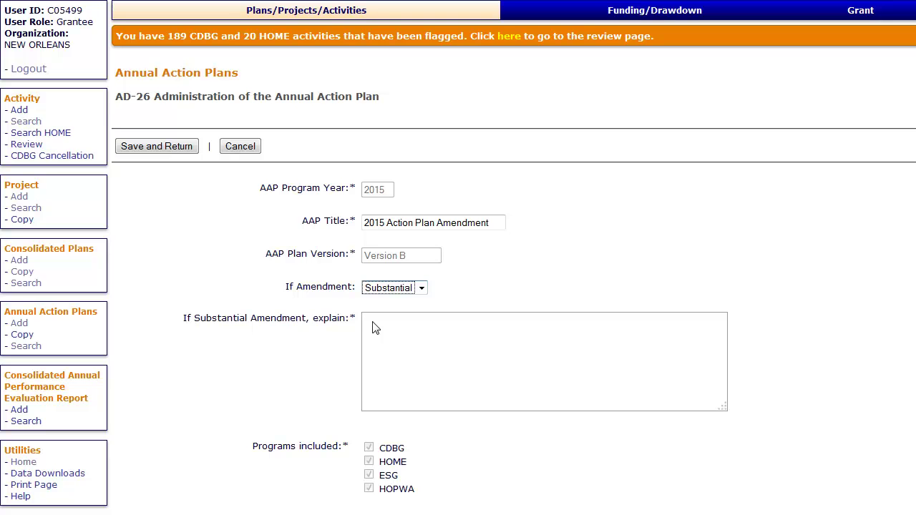
- Set the Annual Action Plan's status to Submitted for Review
scroll(372, 328, down, 10)
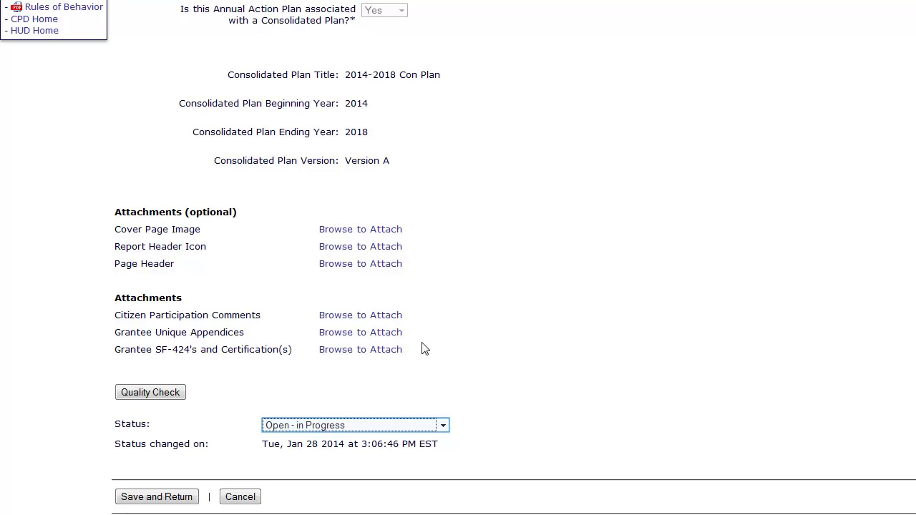
click(443, 427)
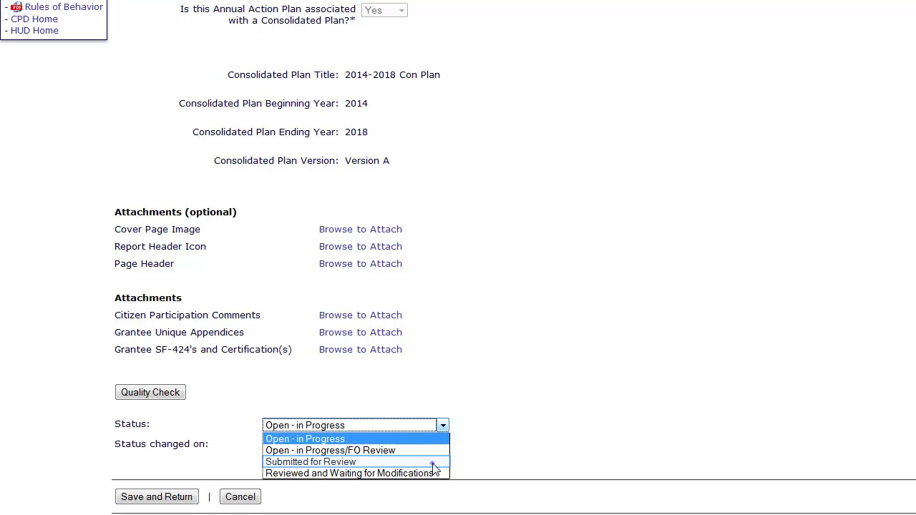
click(434, 462)
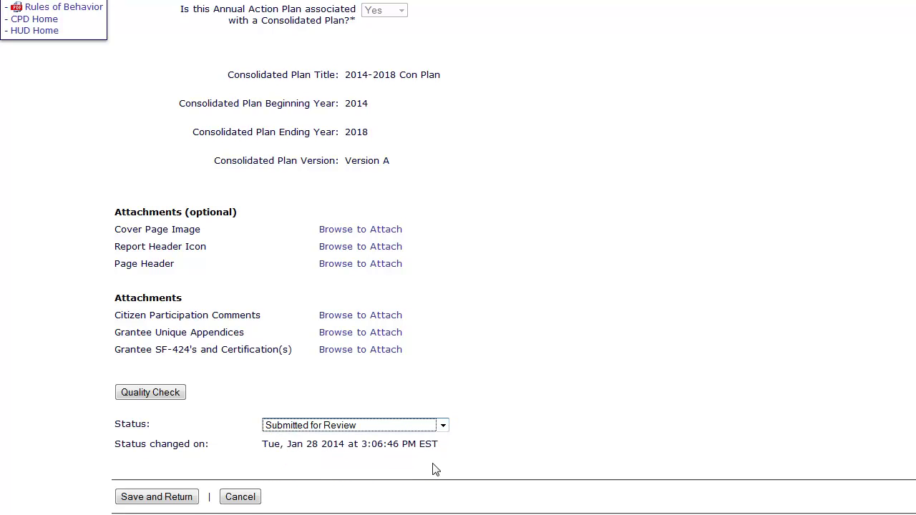
key(Tab)
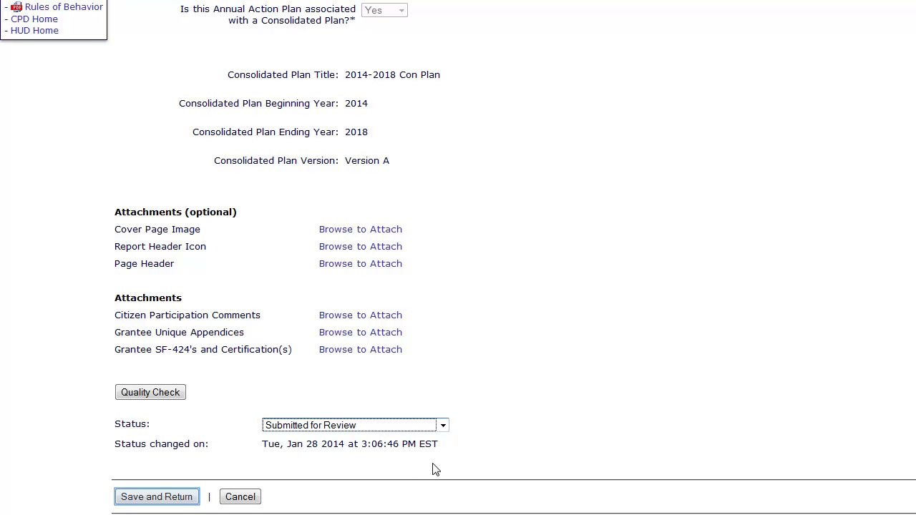